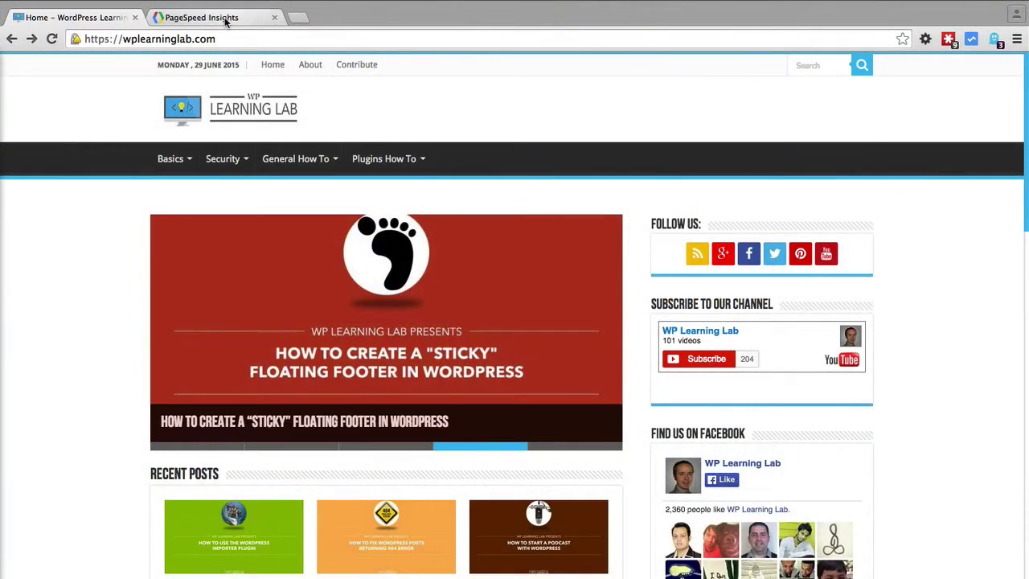
- Switch to the PageSpeed Insights tab and select its web address
{"action": "left_click", "coordinate": [228, 17]}
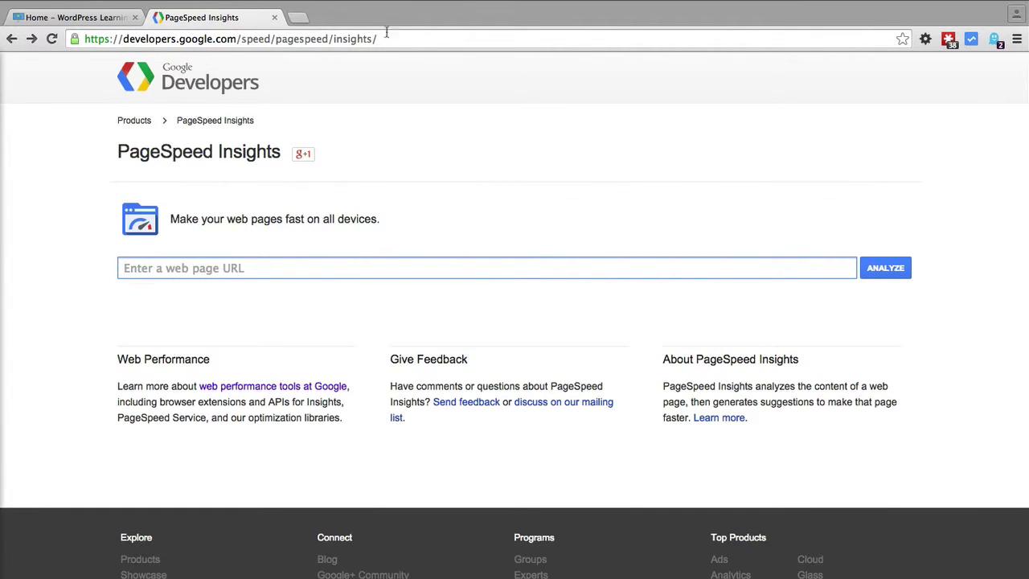
{"action": "left_click", "coordinate": [555, 36]}
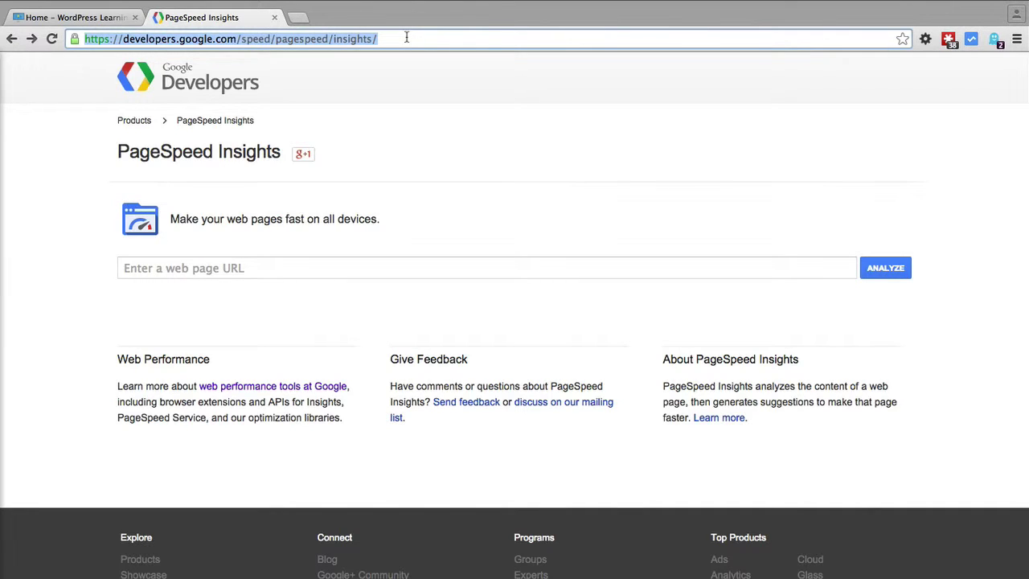
{"action": "left_click", "coordinate": [381, 268]}
{"action": "type", "text": "http://wp-phd.com/"}
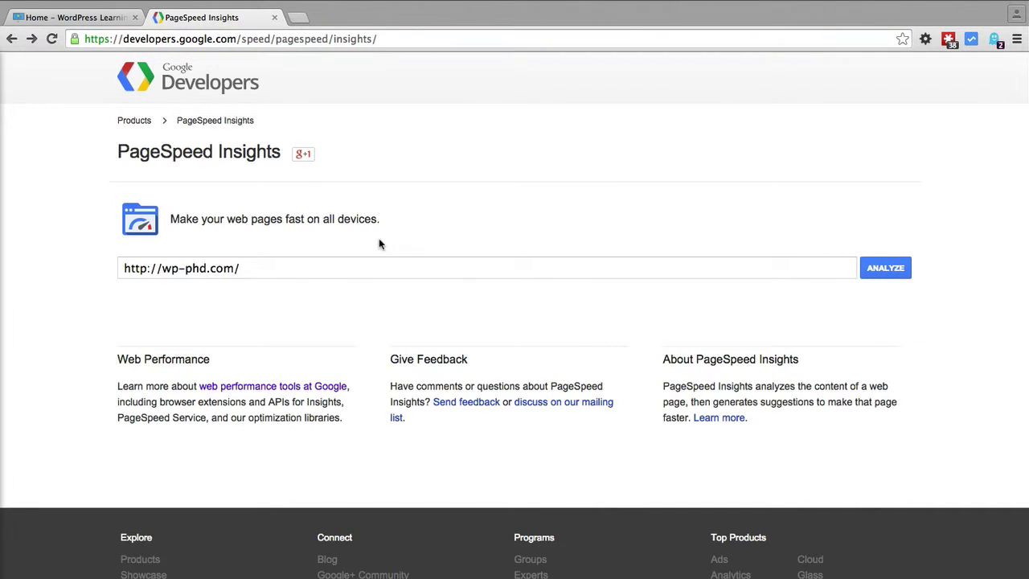
{"action": "left_click", "coordinate": [354, 267]}
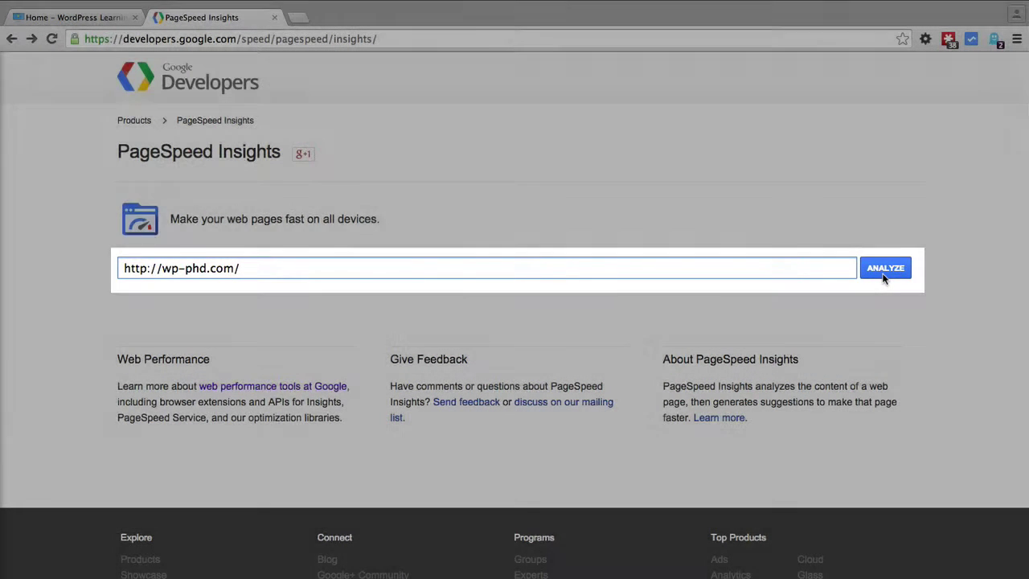
{"action": "left_click", "coordinate": [885, 273]}
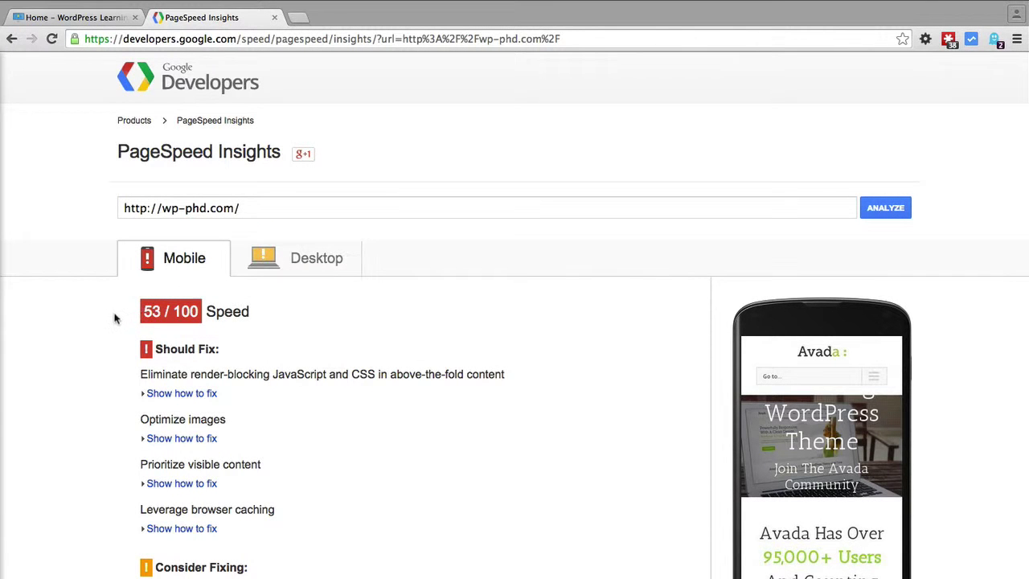
{"action": "scroll", "coordinate": [112, 314], "scroll_direction": "down", "scroll_amount": 1}
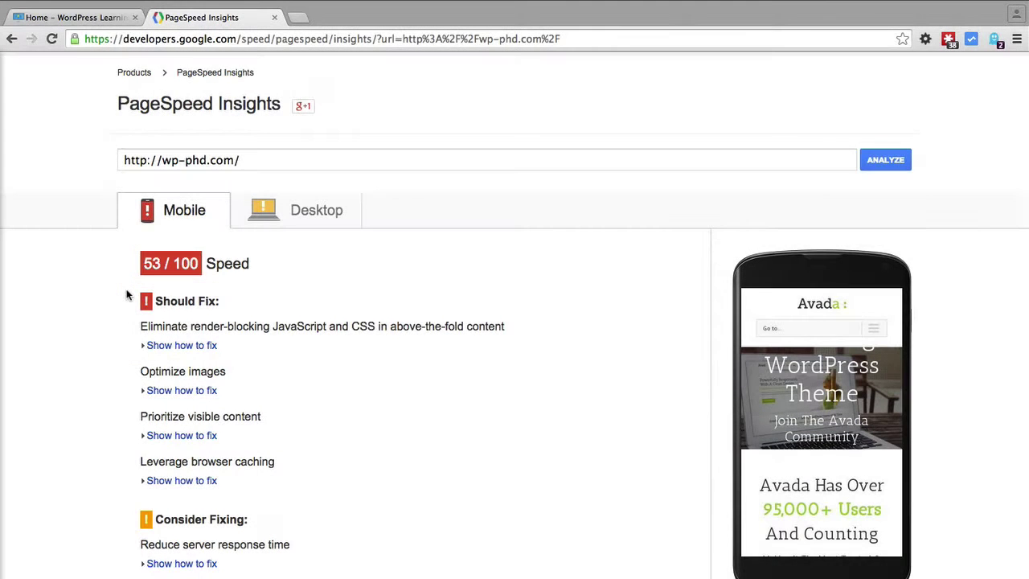
{"action": "scroll", "coordinate": [126, 296], "scroll_direction": "down", "scroll_amount": 3}
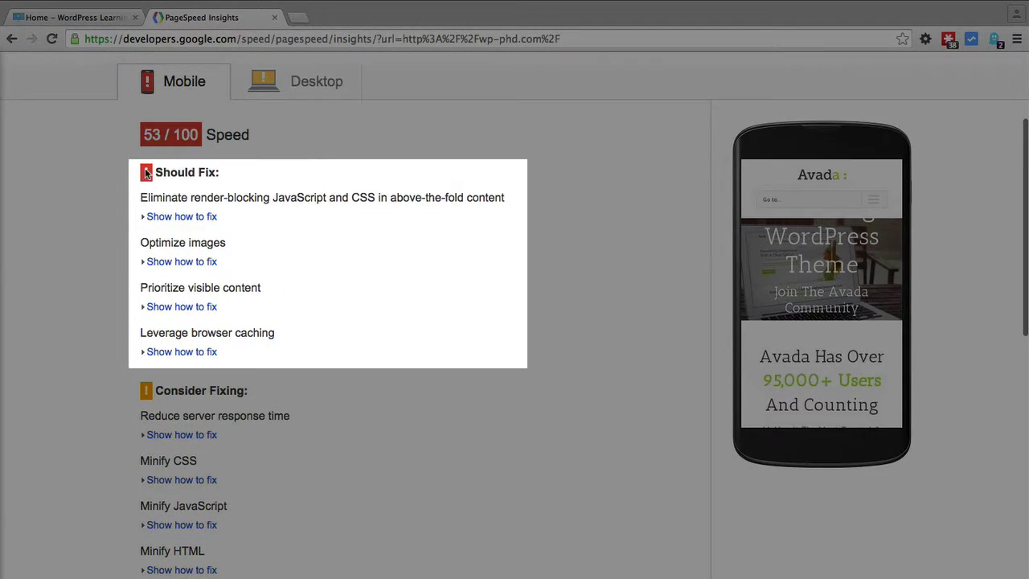
{"action": "scroll", "coordinate": [115, 306], "scroll_direction": "down", "scroll_amount": 2}
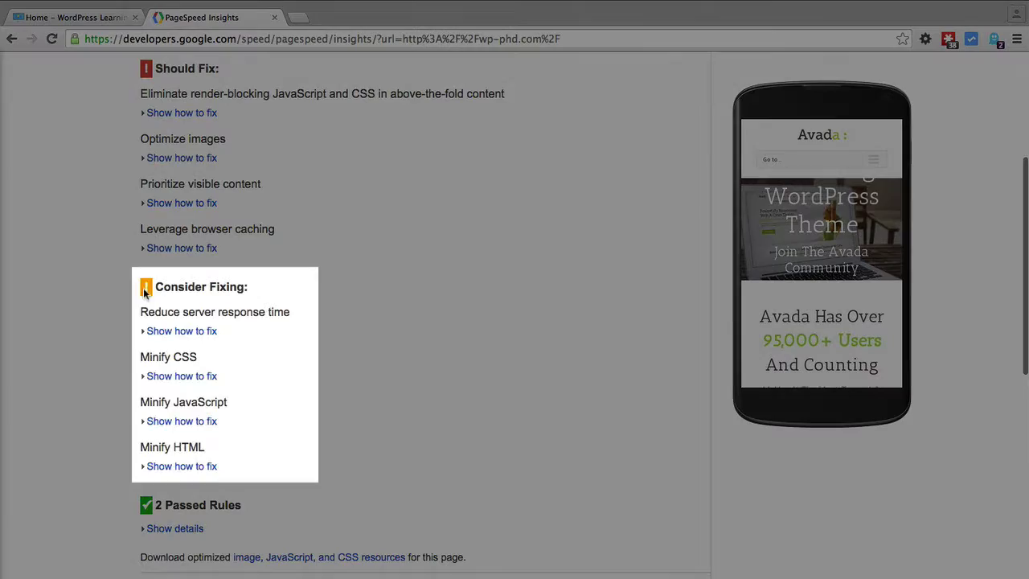
{"action": "scroll", "coordinate": [136, 307], "scroll_direction": "down", "scroll_amount": 1}
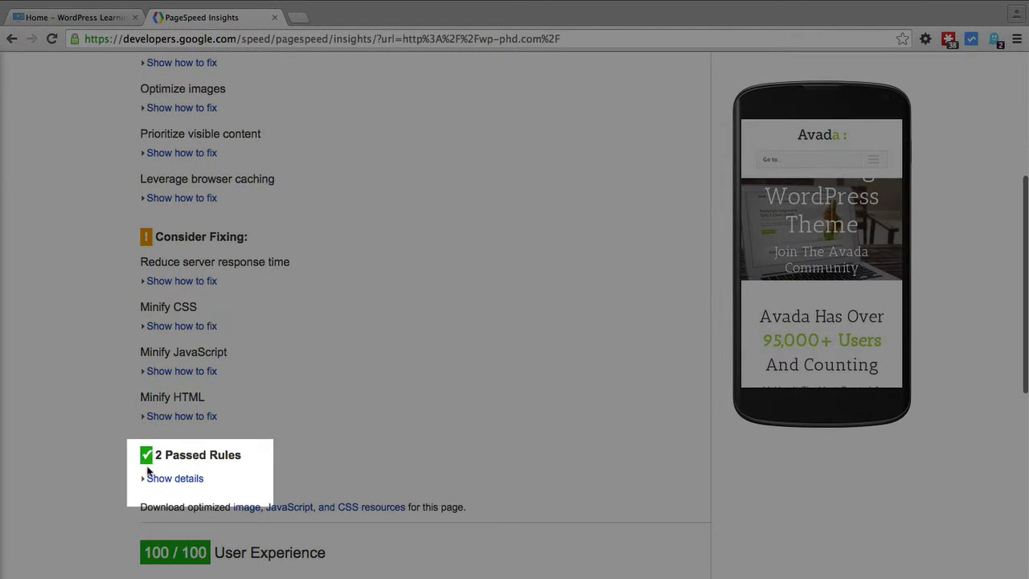
{"action": "scroll", "coordinate": [146, 458], "scroll_direction": "up", "scroll_amount": 5}
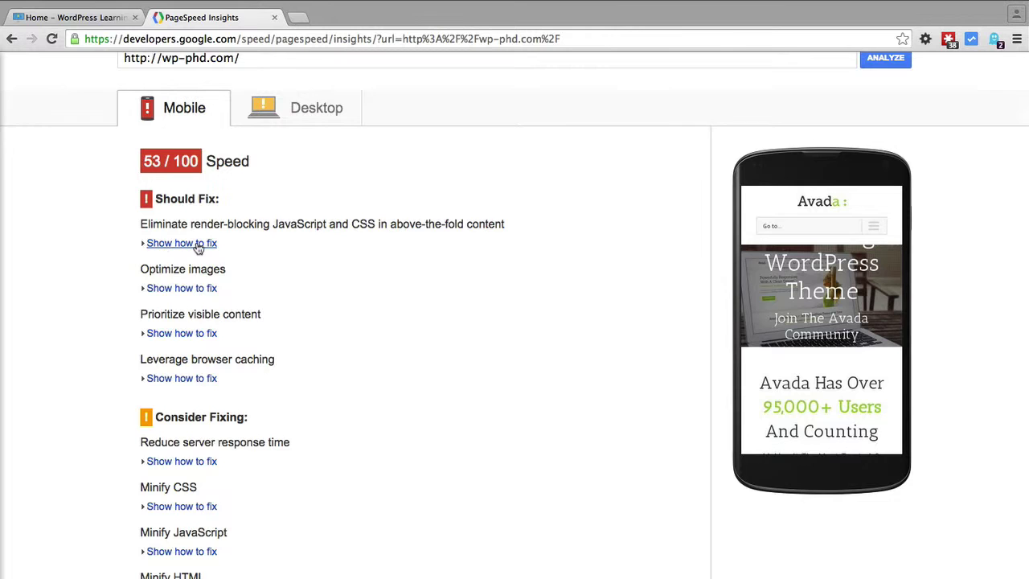
{"action": "left_click", "coordinate": [188, 243]}
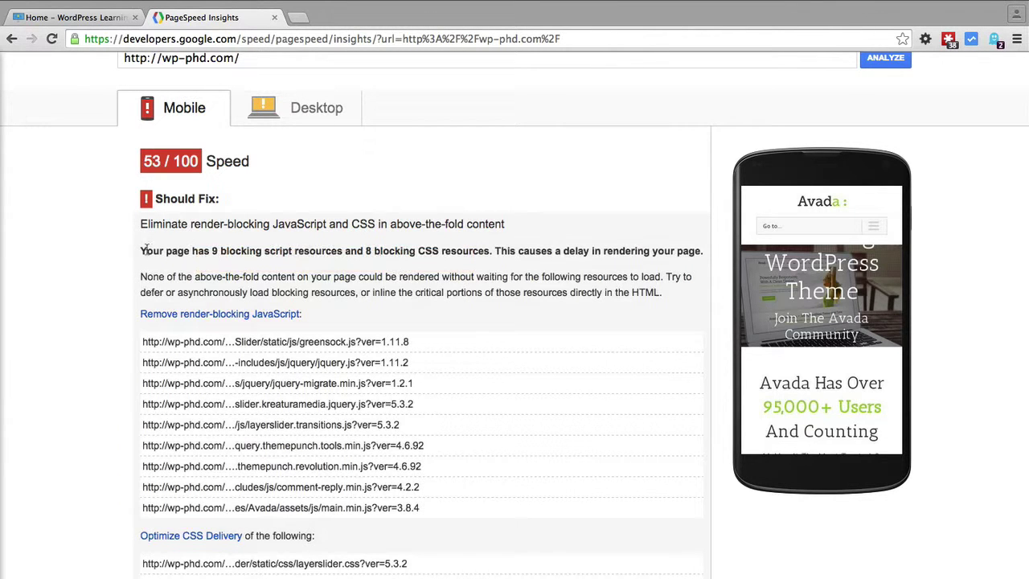
{"action": "scroll", "coordinate": [132, 254], "scroll_direction": "down", "scroll_amount": 1}
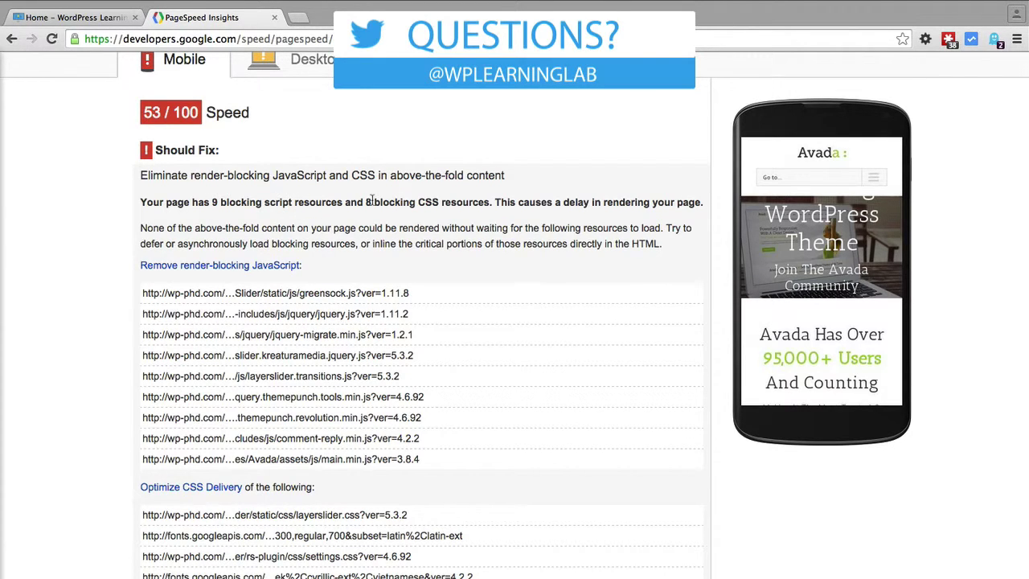
{"action": "scroll", "coordinate": [236, 274], "scroll_direction": "down", "scroll_amount": 3}
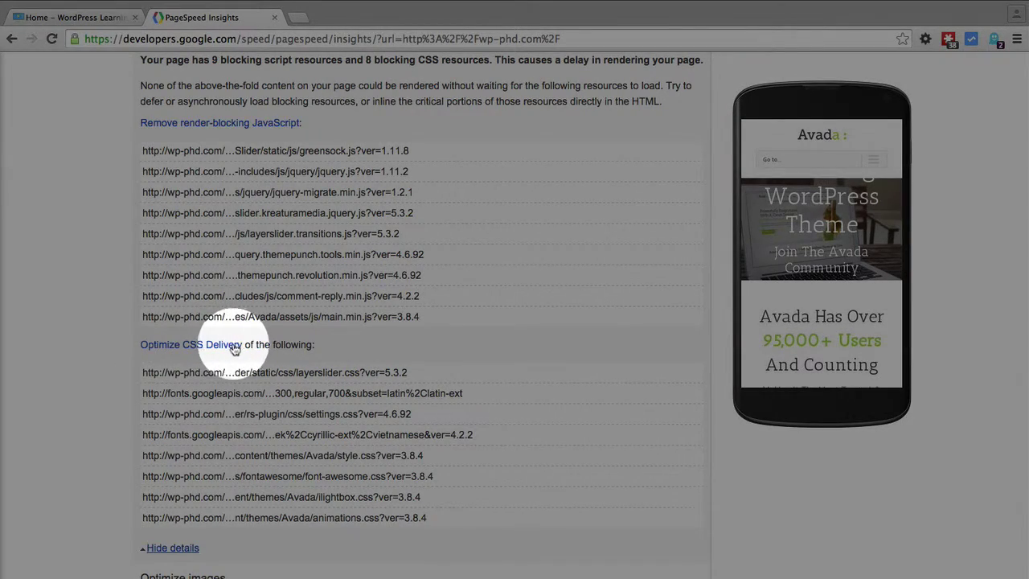
{"action": "scroll", "coordinate": [138, 417], "scroll_direction": "down", "scroll_amount": 5}
{"action": "scroll", "coordinate": [137, 424], "scroll_direction": "down", "scroll_amount": 2}
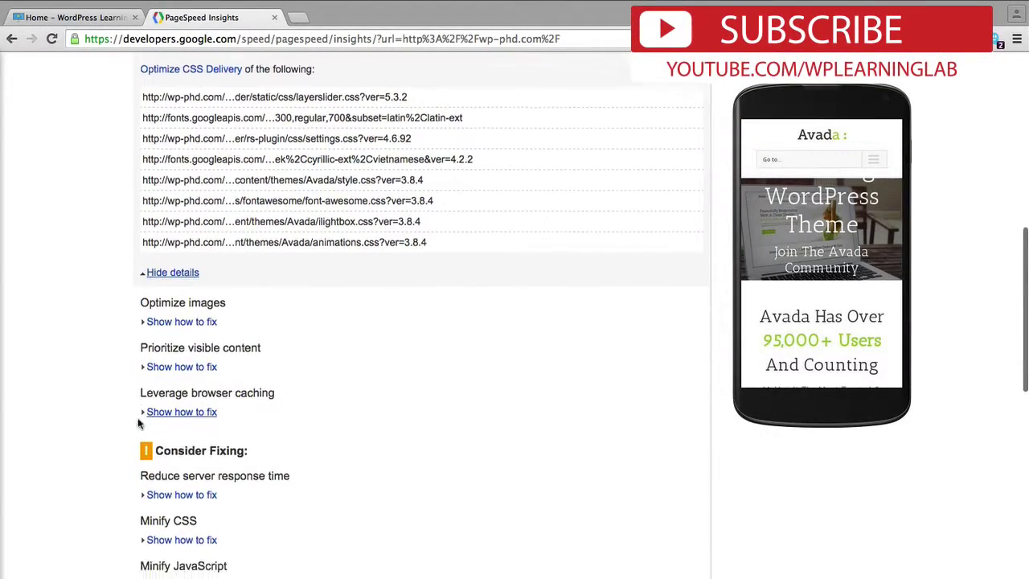
{"action": "left_click", "coordinate": [181, 286]}
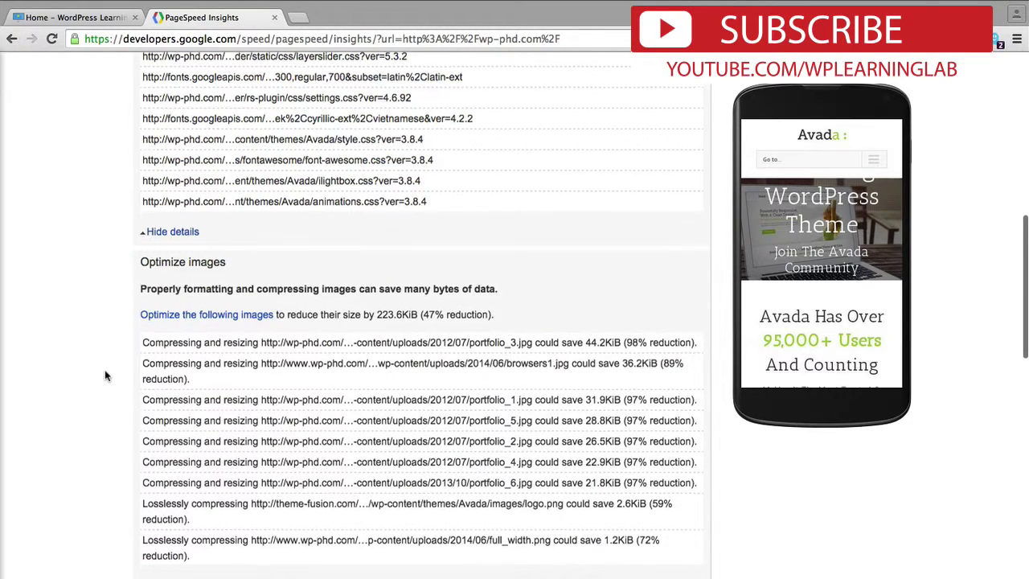
{"action": "scroll", "coordinate": [104, 375], "scroll_direction": "down", "scroll_amount": 2}
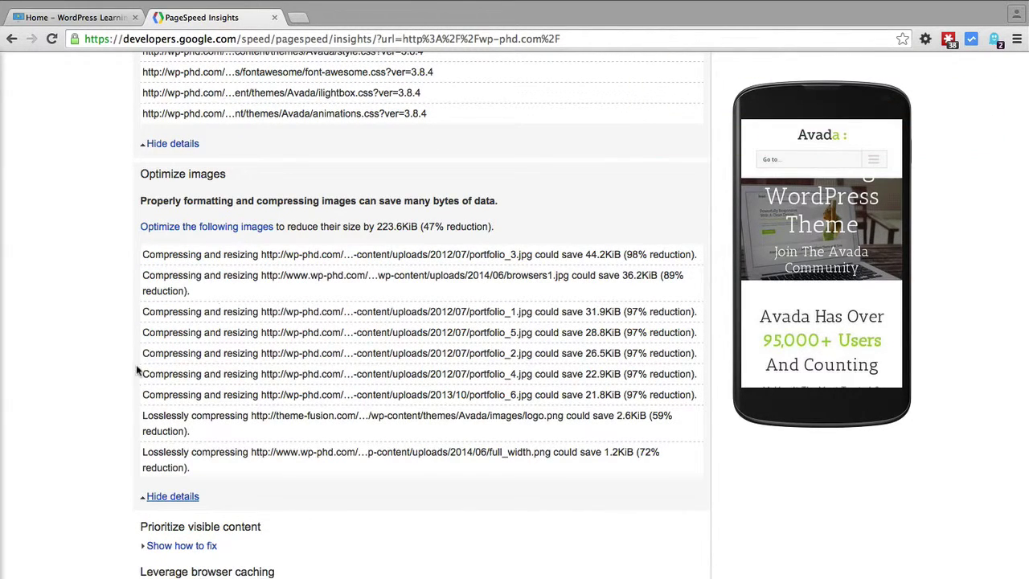
{"action": "scroll", "coordinate": [136, 364], "scroll_direction": "up", "scroll_amount": 2}
{"action": "left_click", "coordinate": [183, 206]}
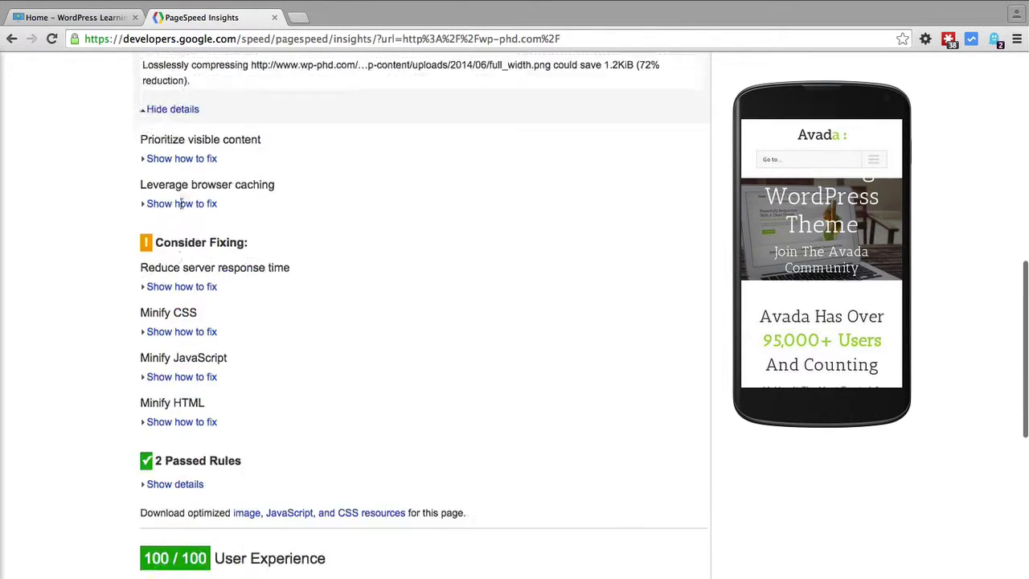
{"action": "scroll", "coordinate": [161, 299], "scroll_direction": "down", "scroll_amount": 2}
{"action": "scroll", "coordinate": [158, 322], "scroll_direction": "up", "scroll_amount": 5}
{"action": "scroll", "coordinate": [159, 325], "scroll_direction": "up", "scroll_amount": 1}
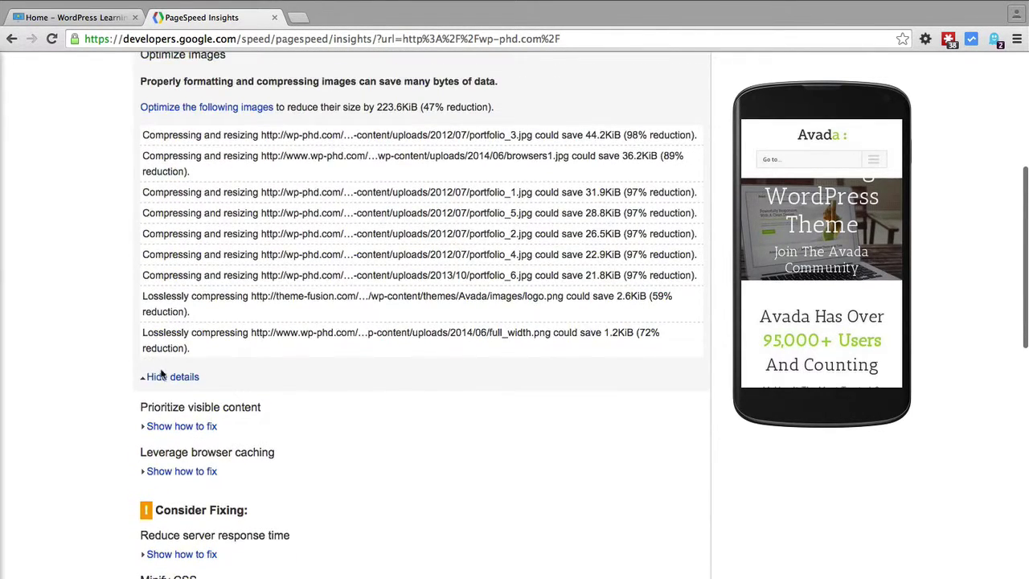
{"action": "left_click", "coordinate": [165, 371]}
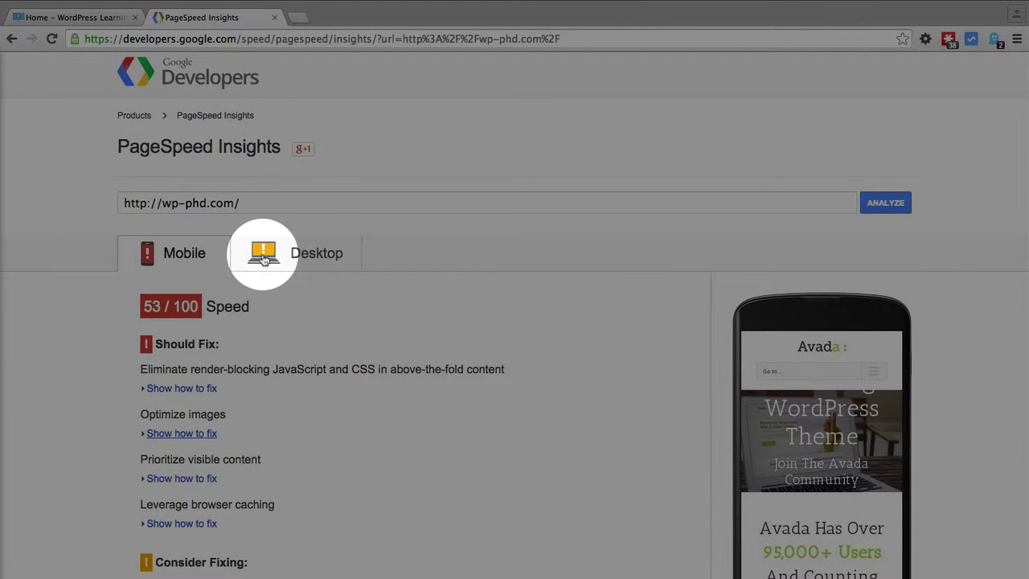
- Show the 68/100 Desktop report and review its two Should Fix and 2 Passed rules
{"action": "left_click", "coordinate": [306, 258]}
{"action": "scroll", "coordinate": [129, 362], "scroll_direction": "down", "scroll_amount": 3}
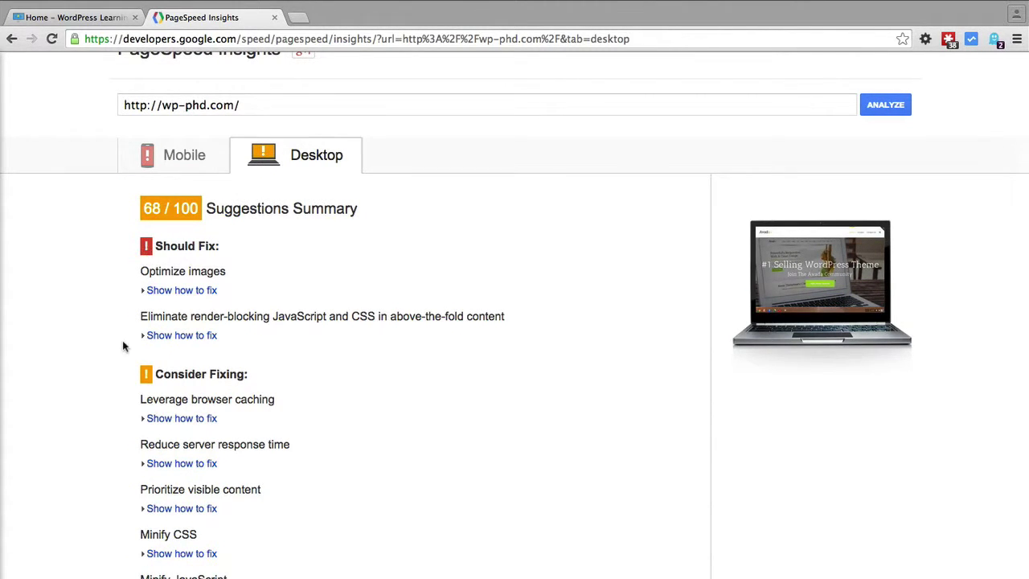
{"action": "scroll", "coordinate": [128, 342], "scroll_direction": "down", "scroll_amount": 3}
{"action": "scroll", "coordinate": [129, 386], "scroll_direction": "down", "scroll_amount": 2}
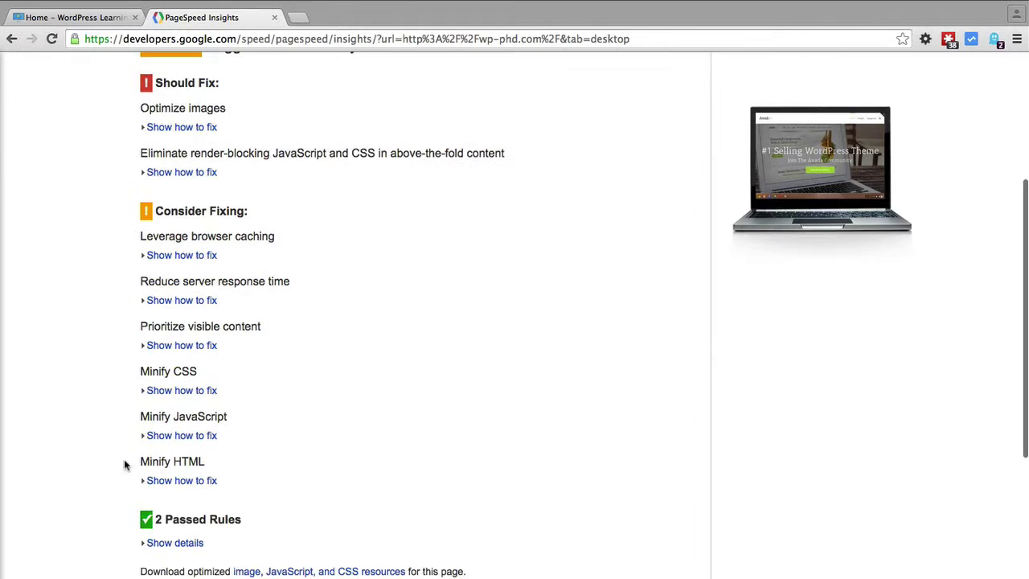
{"action": "scroll", "coordinate": [126, 443], "scroll_direction": "up", "scroll_amount": 3}
{"action": "scroll", "coordinate": [126, 437], "scroll_direction": "up", "scroll_amount": 2}
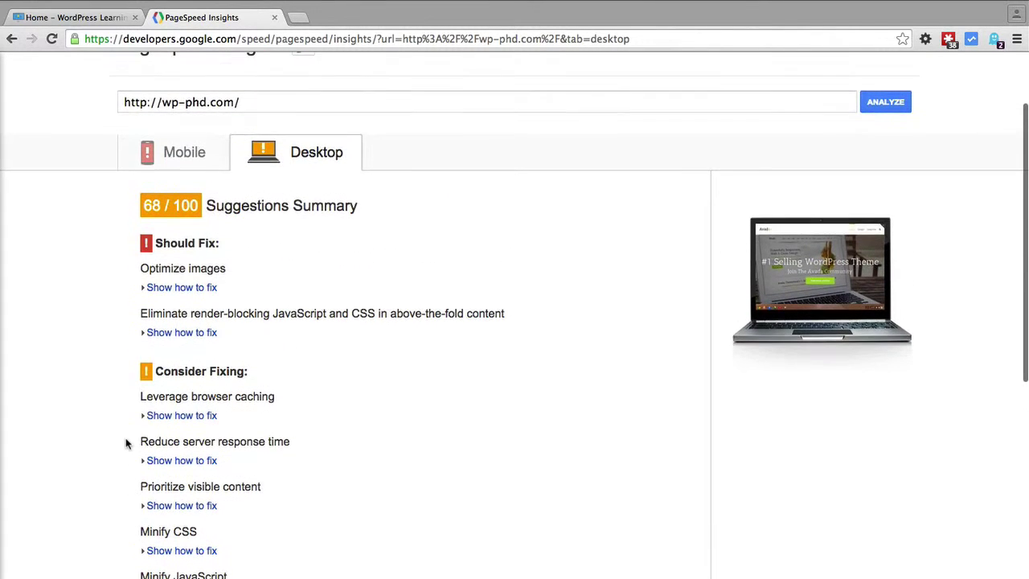